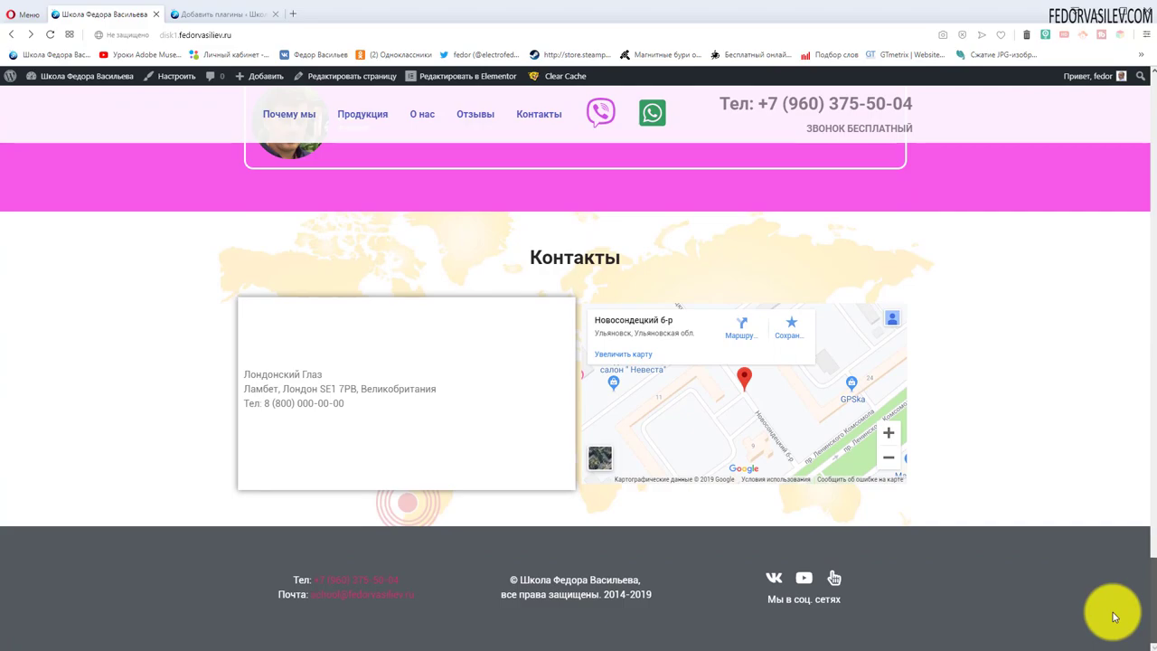
scroll(1112, 602, up, 20)
scroll(1093, 179, up, 5)
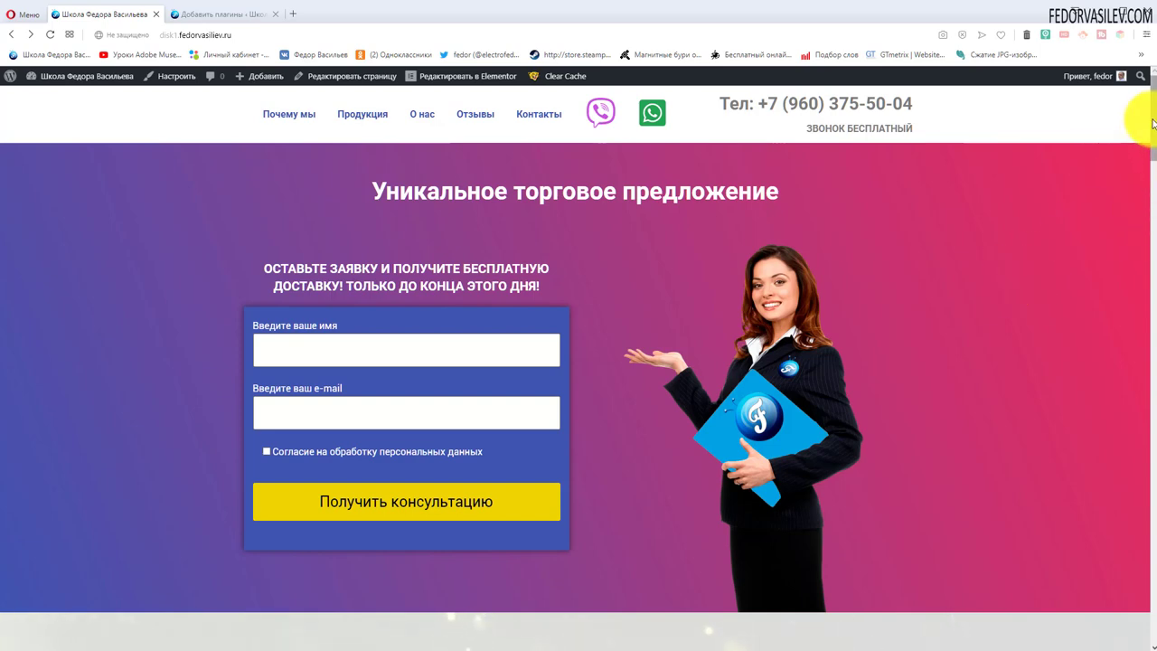
drag(1141, 116, 1102, 163)
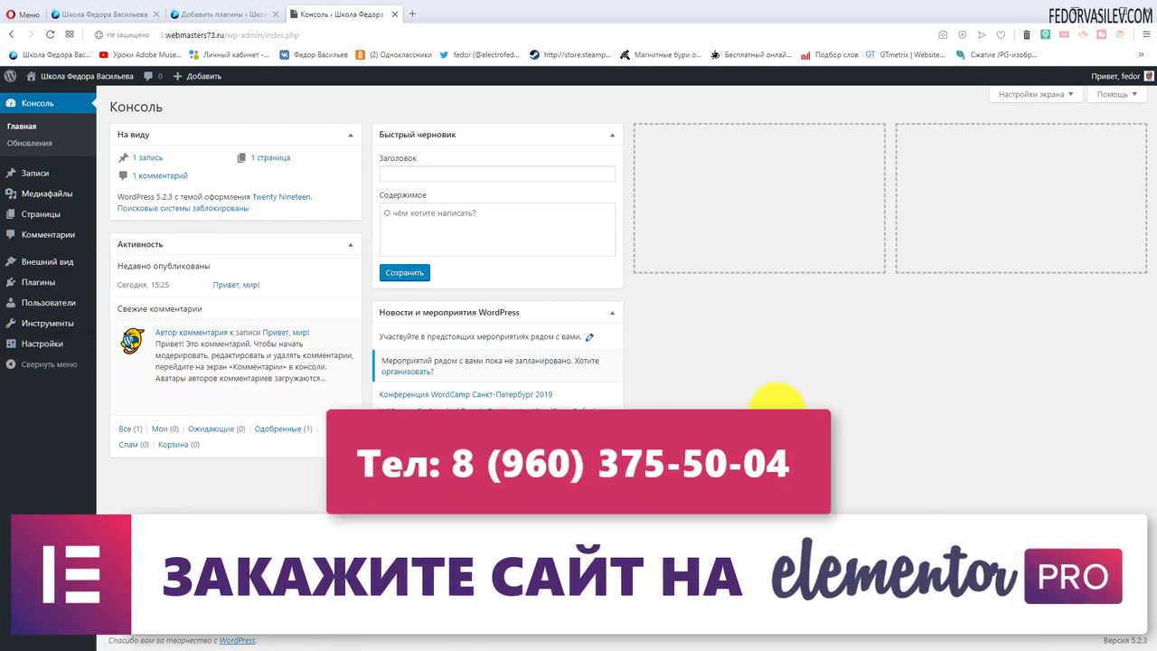
Open the new site's front page in a separate tab and examine its default theme layout down to the footer
mouse_move(210, 369)
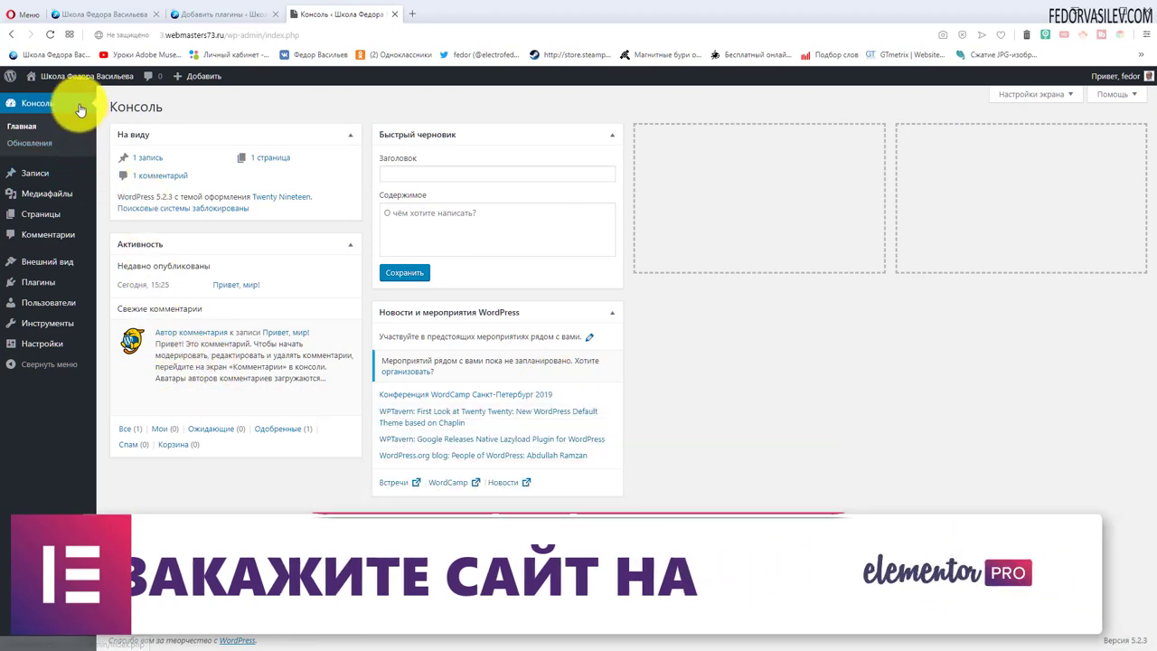
right_click(89, 77)
click(106, 85)
click(430, 15)
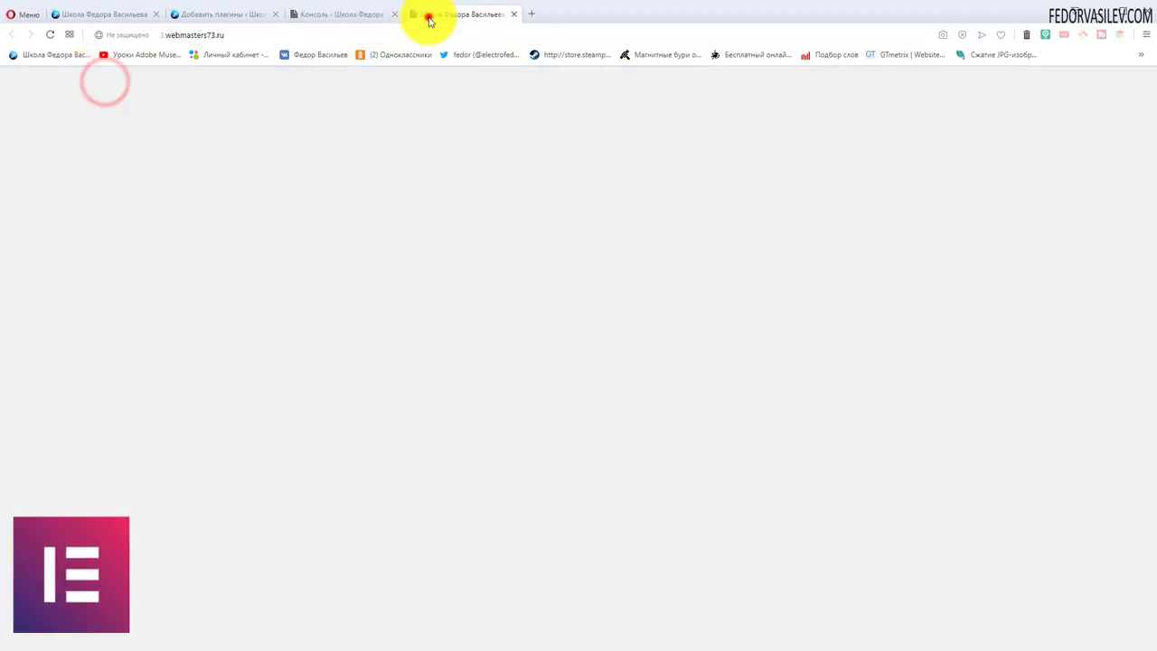
scroll(304, 175, down, 5)
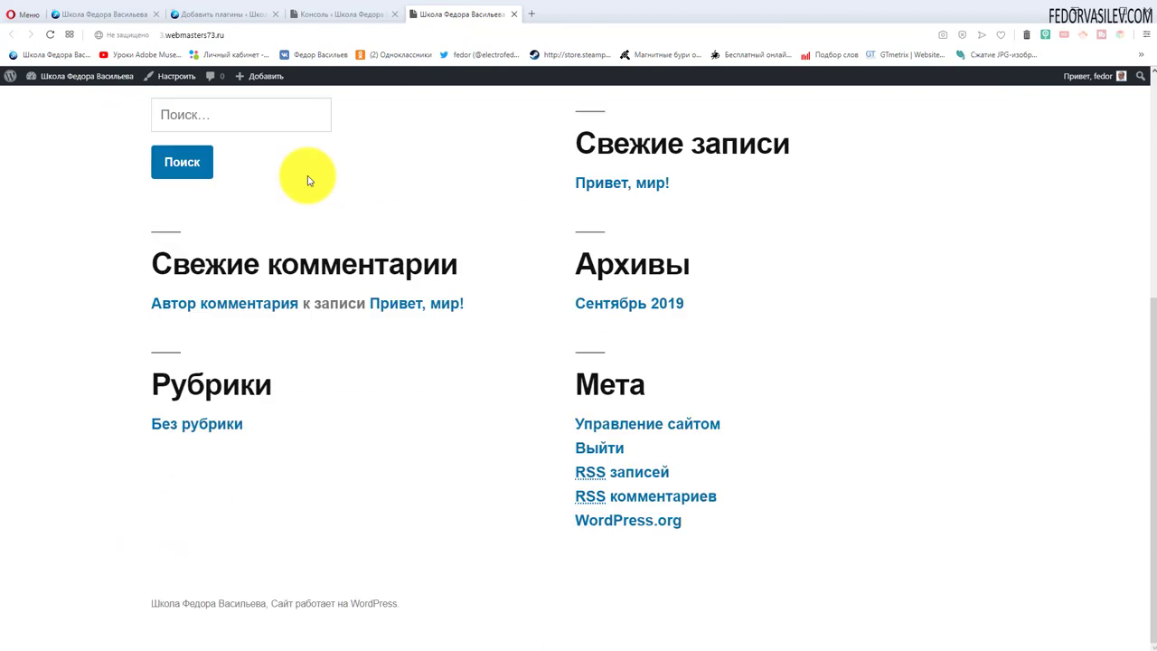
scroll(271, 348, up, 5)
scroll(175, 344, up, 1)
scroll(473, 344, down, 4)
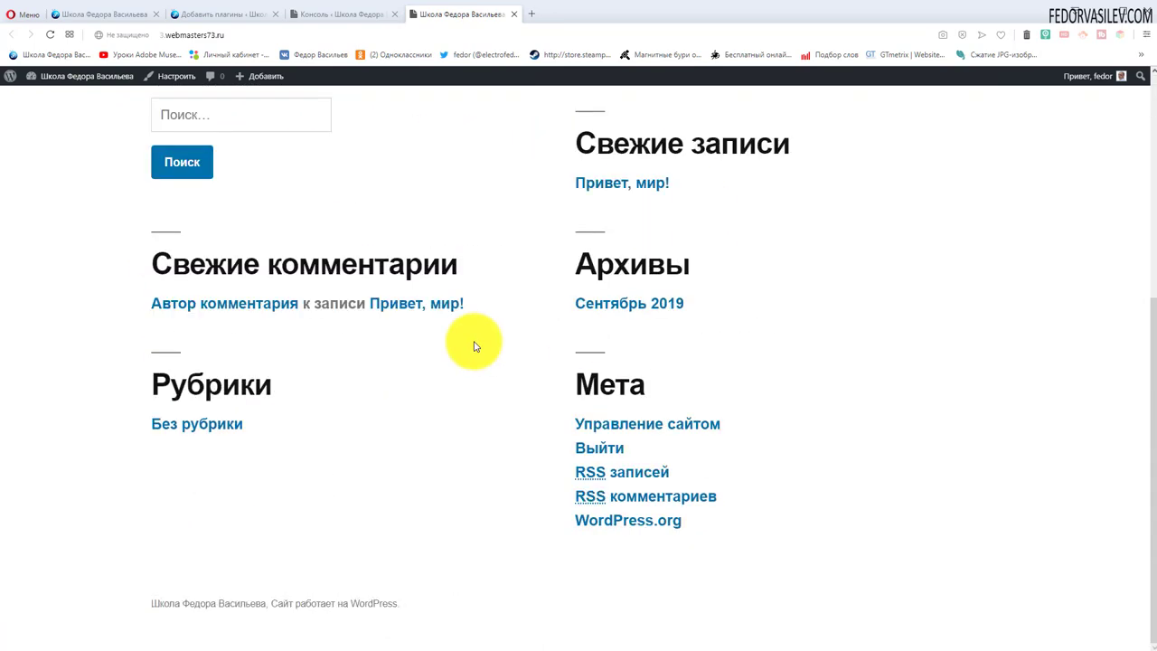
scroll(271, 338, up, 4)
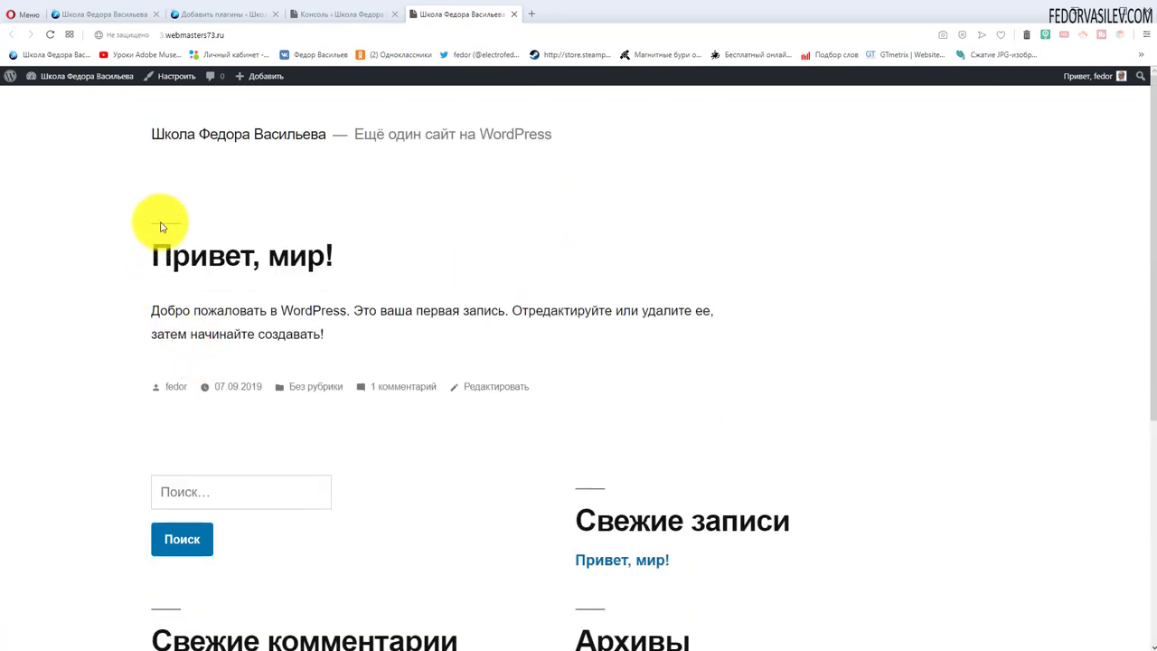
Return to the site's admin dashboard, go to theme management and start adding a new theme
click(315, 15)
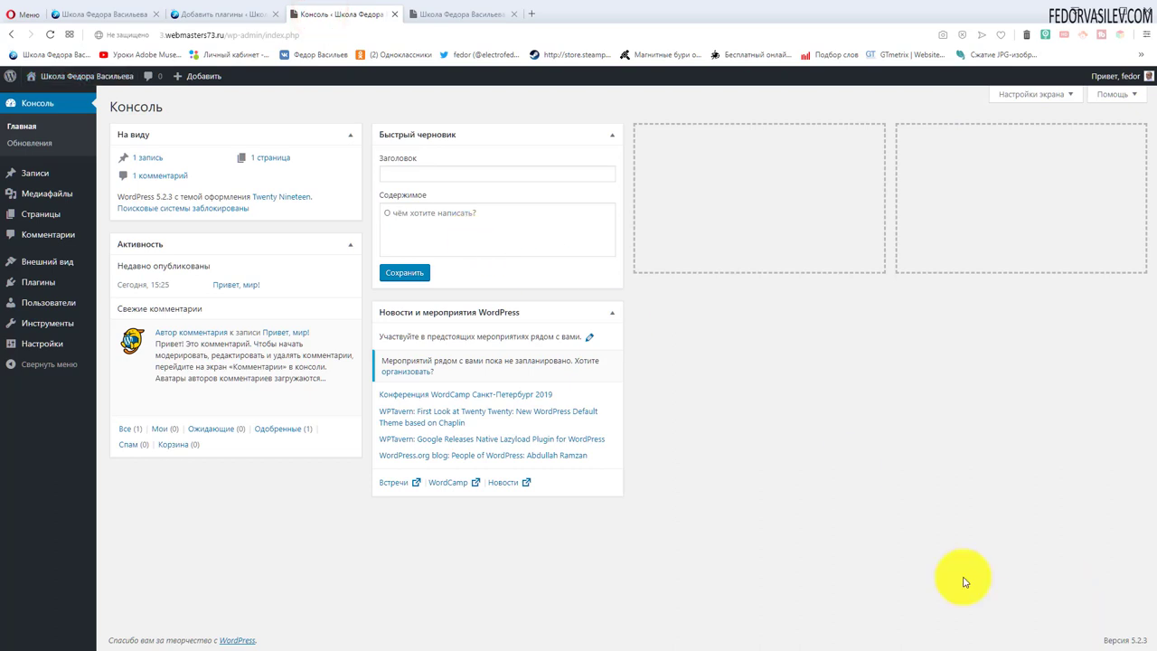
mouse_move(48, 271)
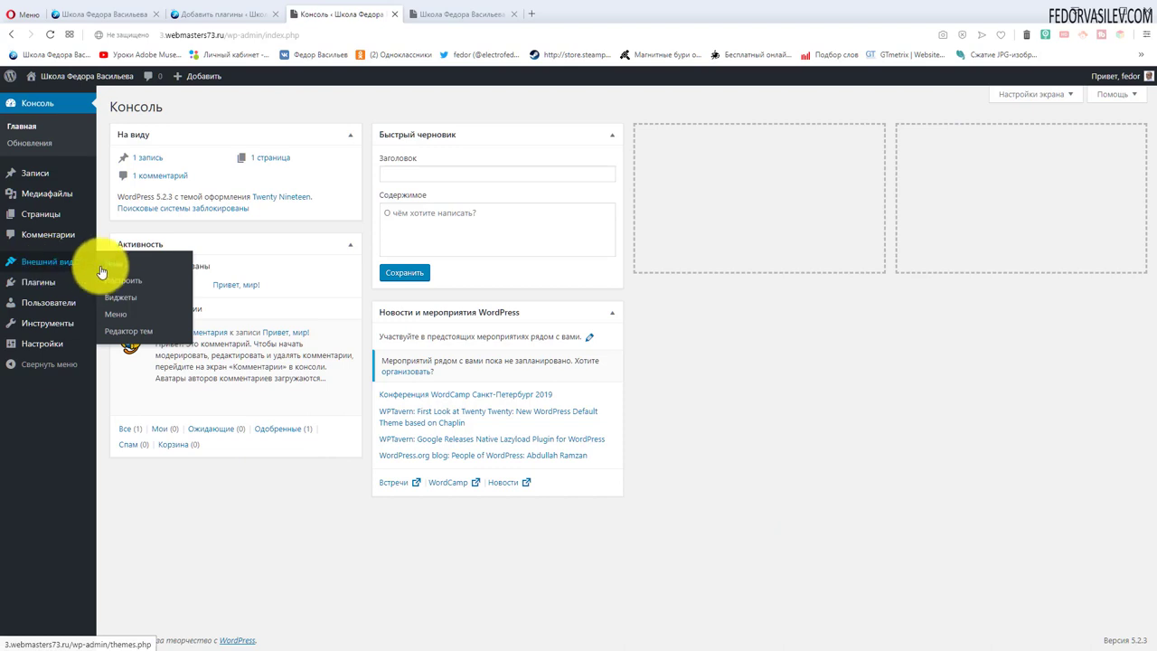
click(113, 263)
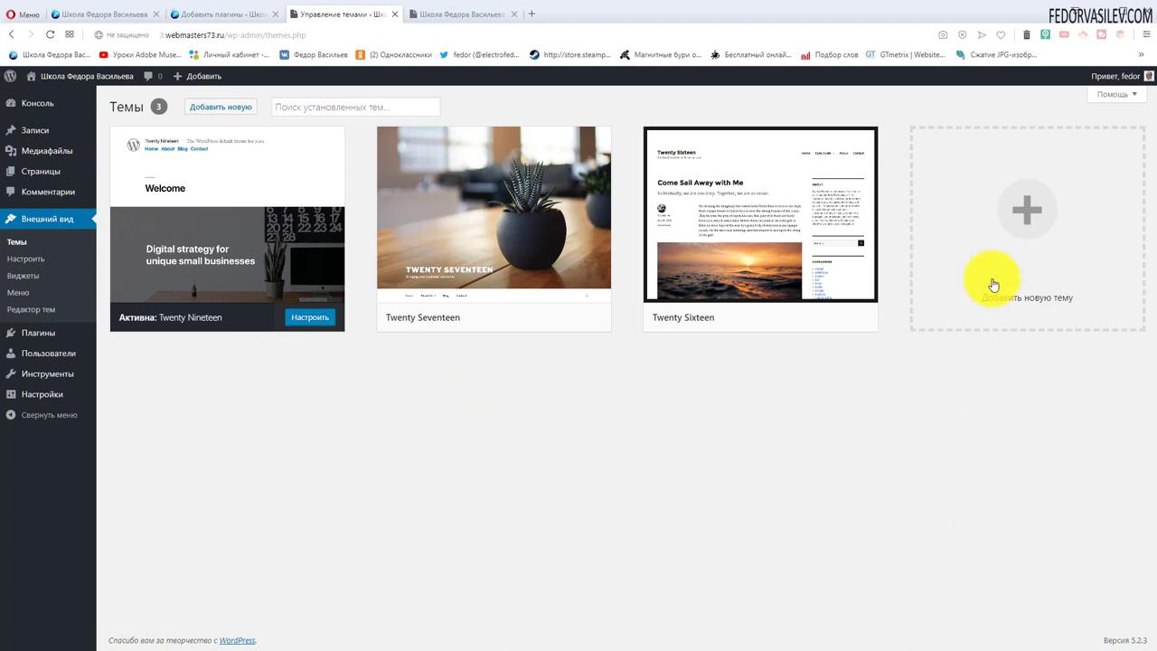
click(1026, 220)
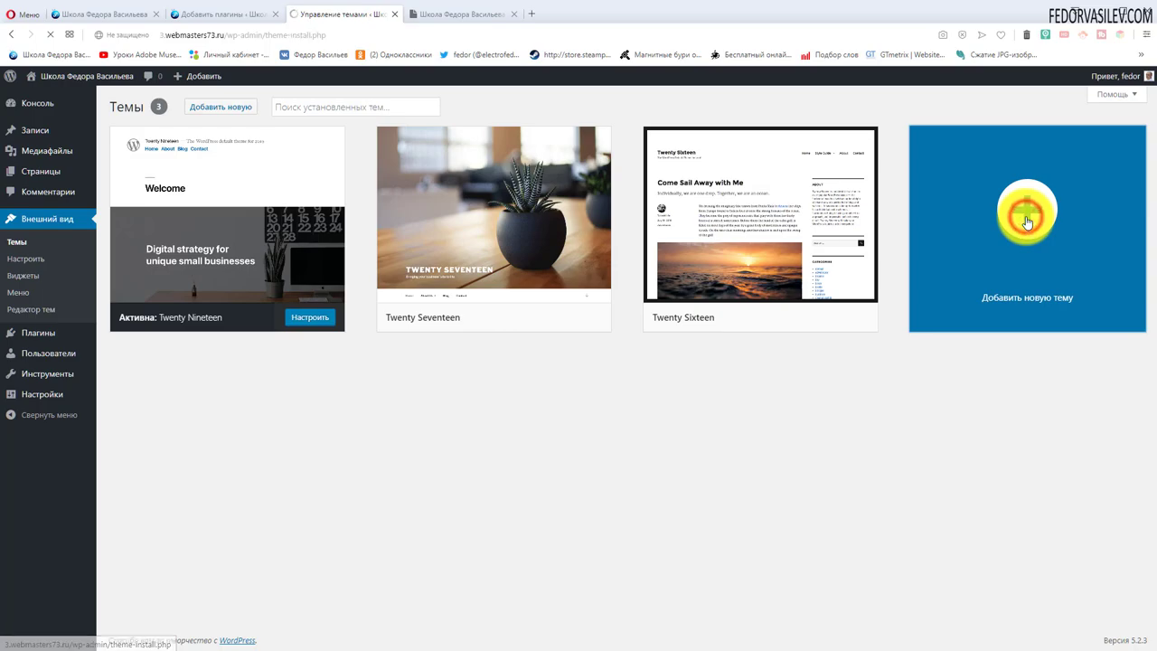
Search the theme catalogue for "hello", then install and activate the Hello Elementor theme
scroll(822, 511, down, 3)
scroll(241, 317, down, 2)
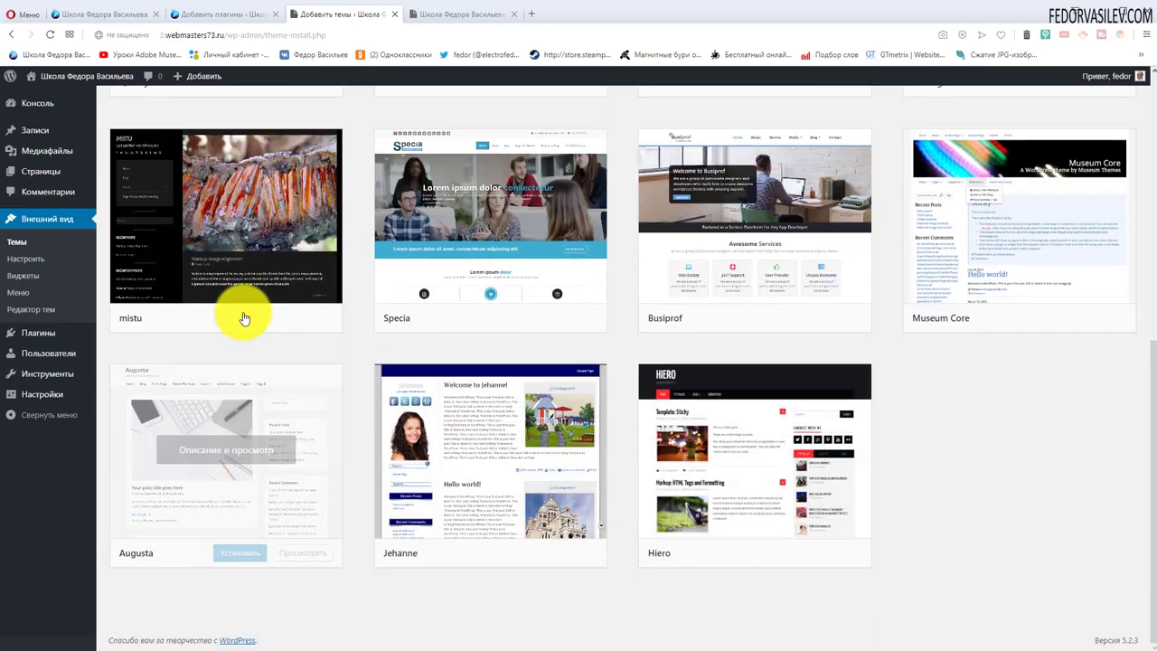
scroll(227, 269, up, 5)
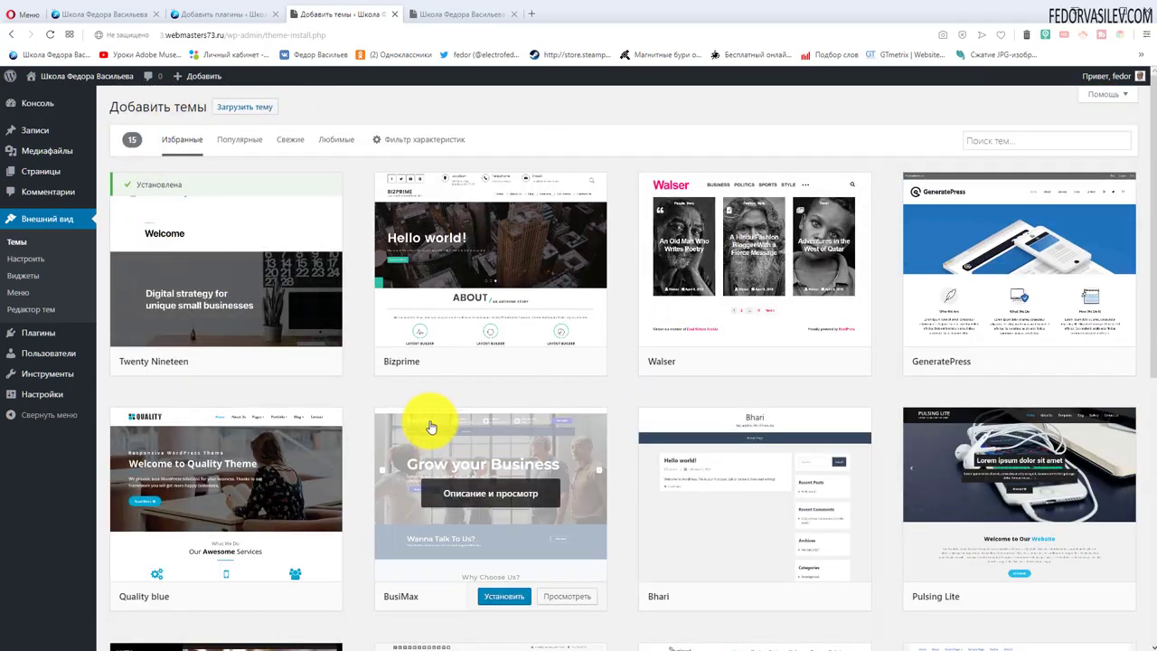
click(990, 142)
click(993, 171)
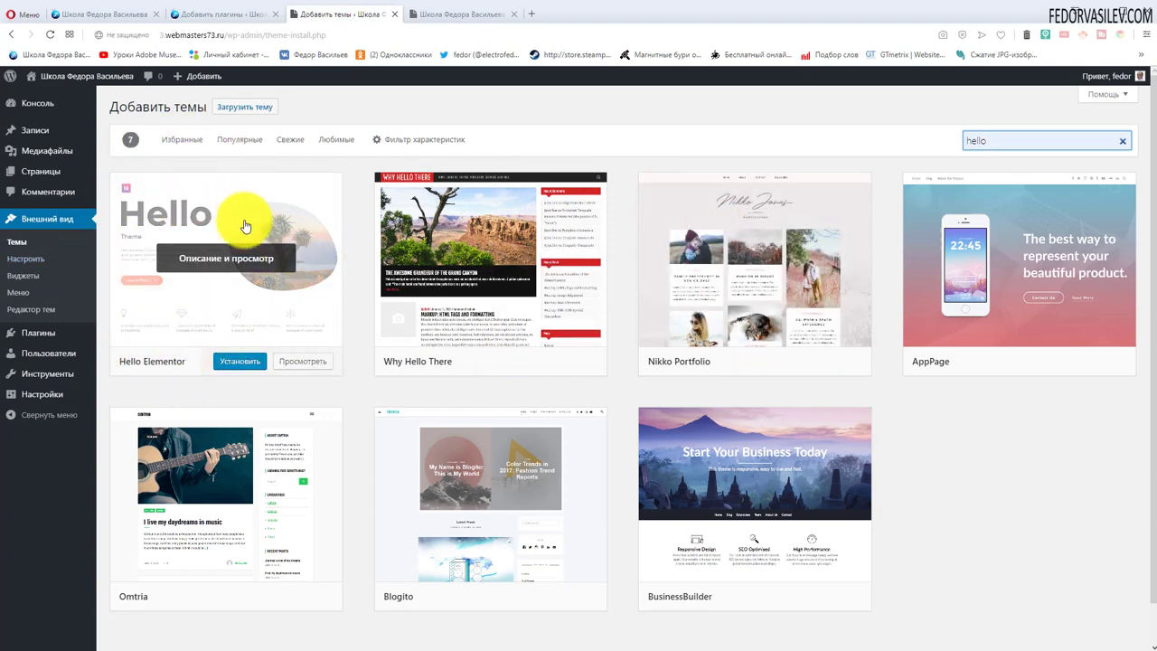
click(233, 363)
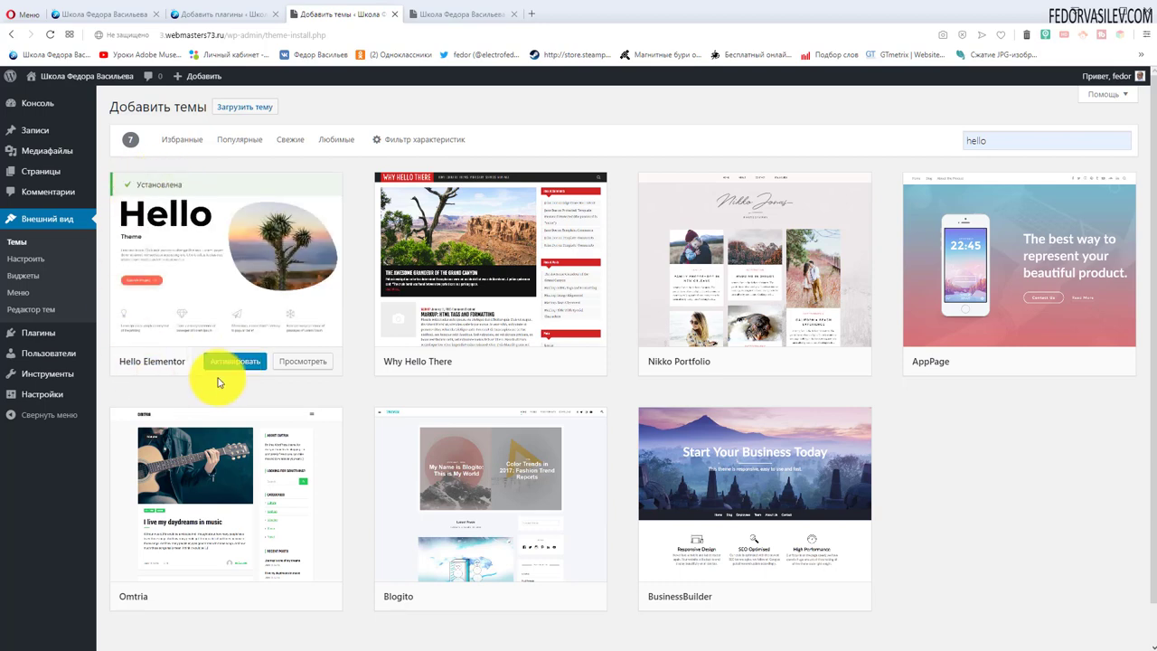
click(231, 363)
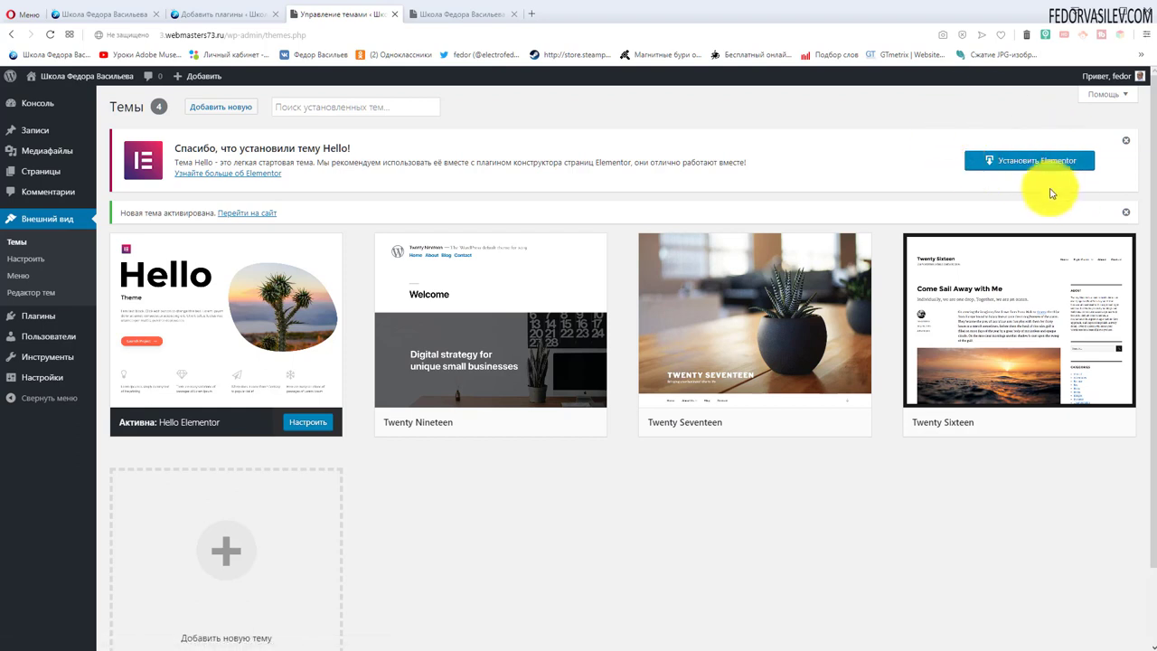
Install and activate the recommended Elementor plugin and create the first page with it
click(1009, 165)
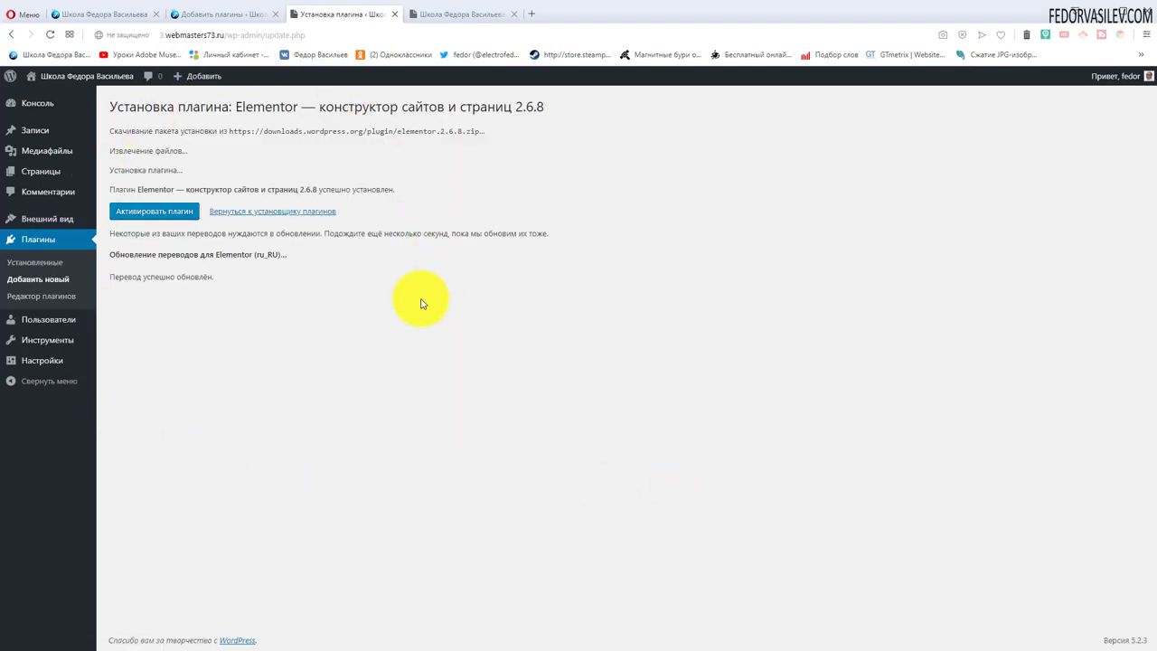
click(154, 211)
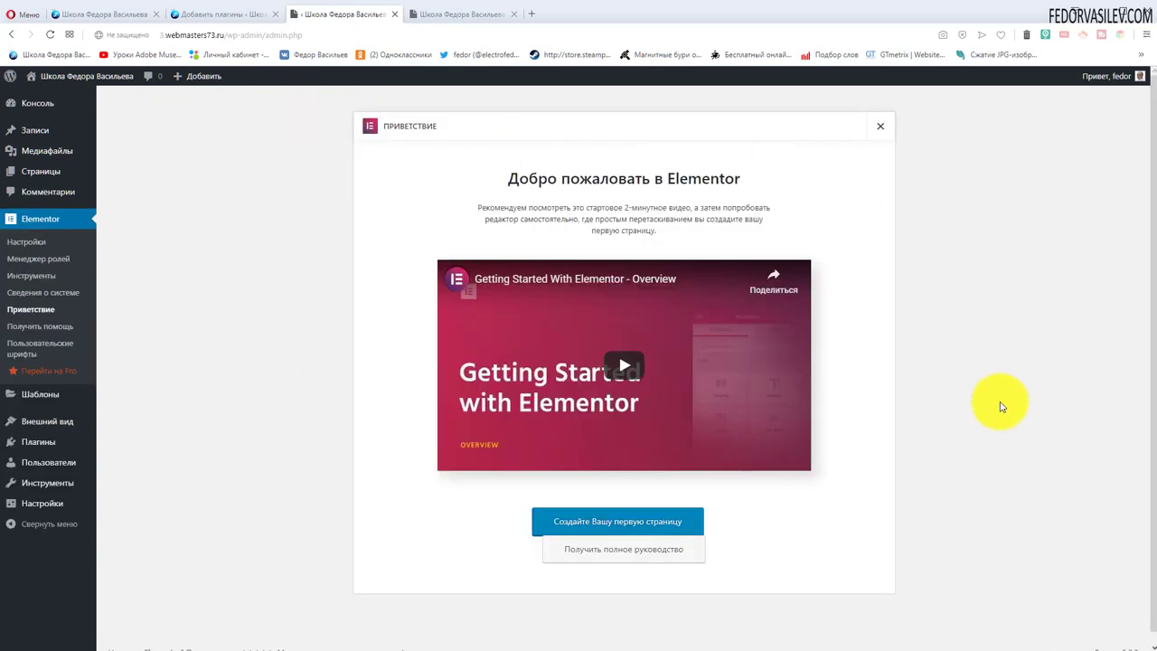
click(636, 522)
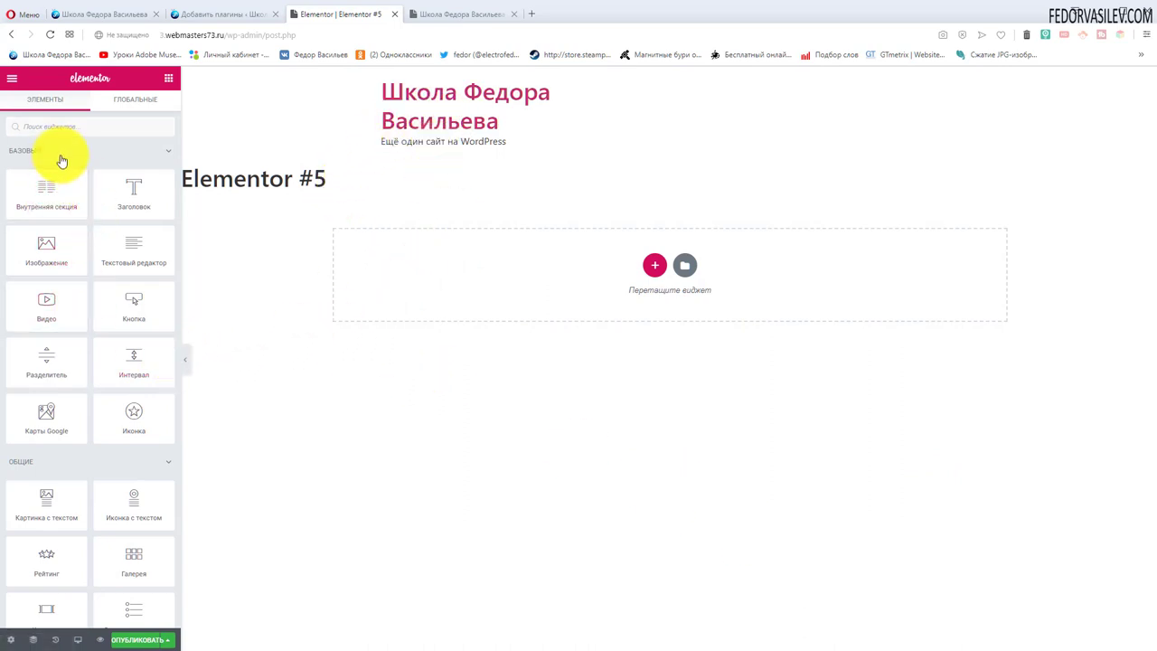
Examine the editor's widget list and address, and compare the new Elementor page with the site's front page in the other tab
scroll(54, 172, down, 3)
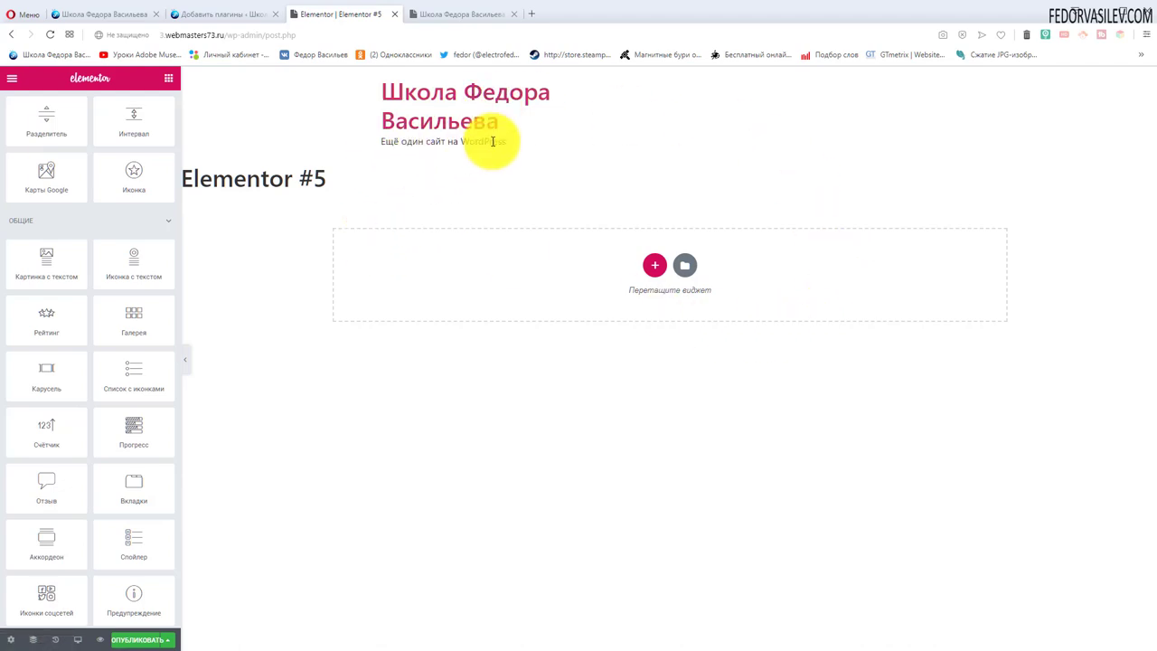
scroll(82, 364, up, 3)
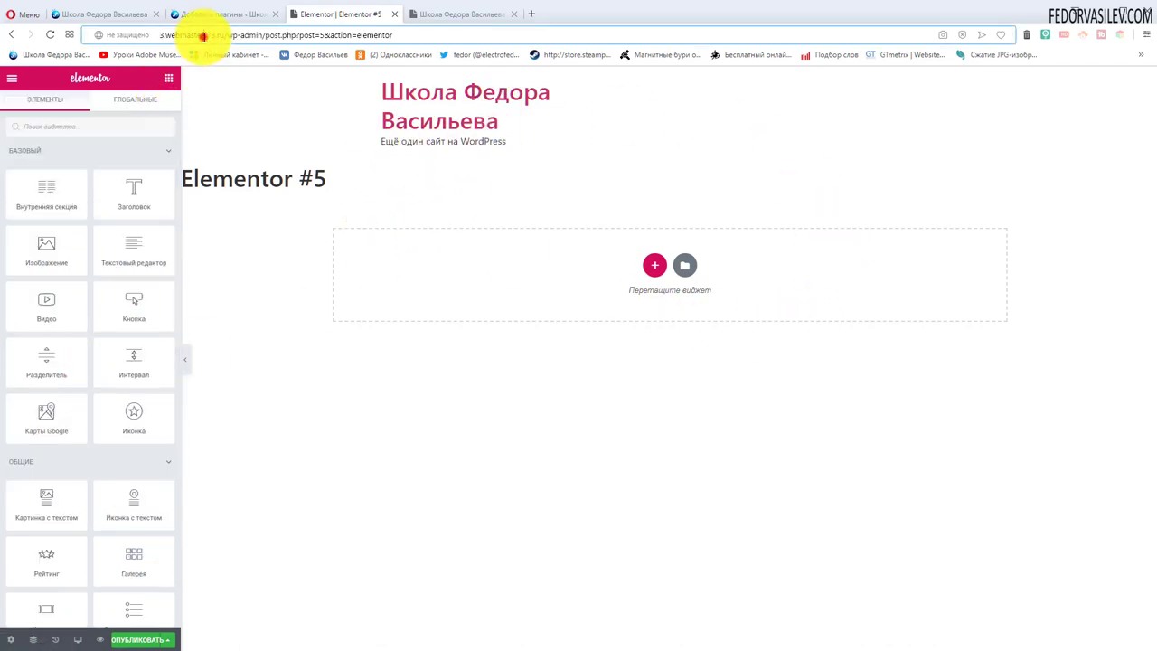
click(203, 36)
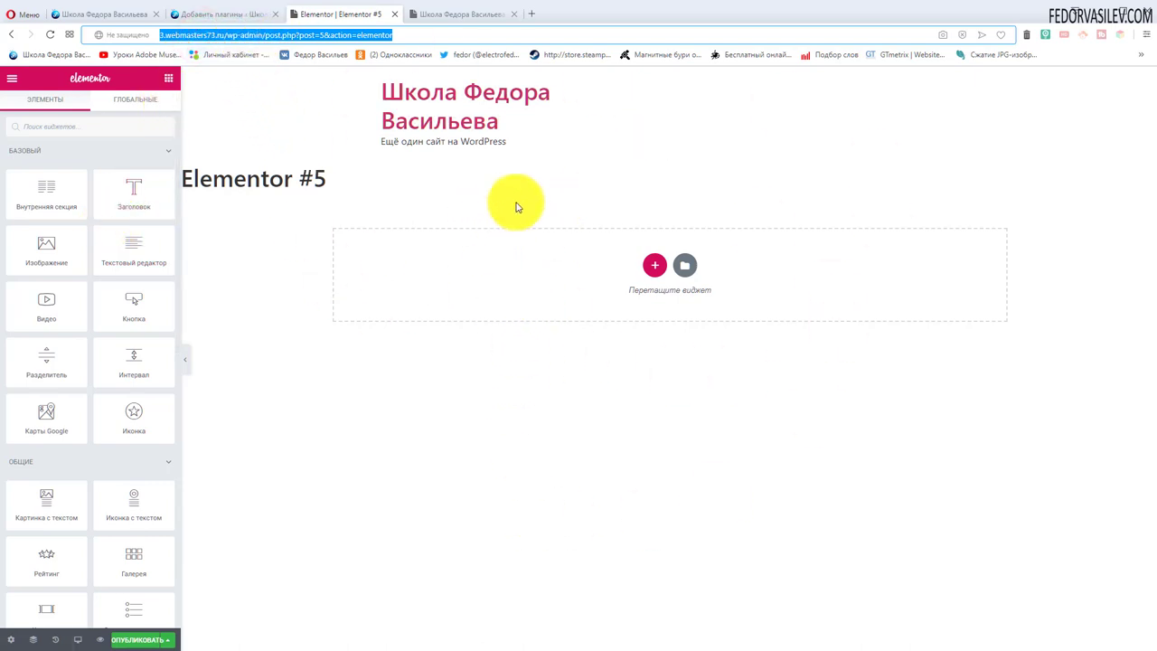
click(447, 18)
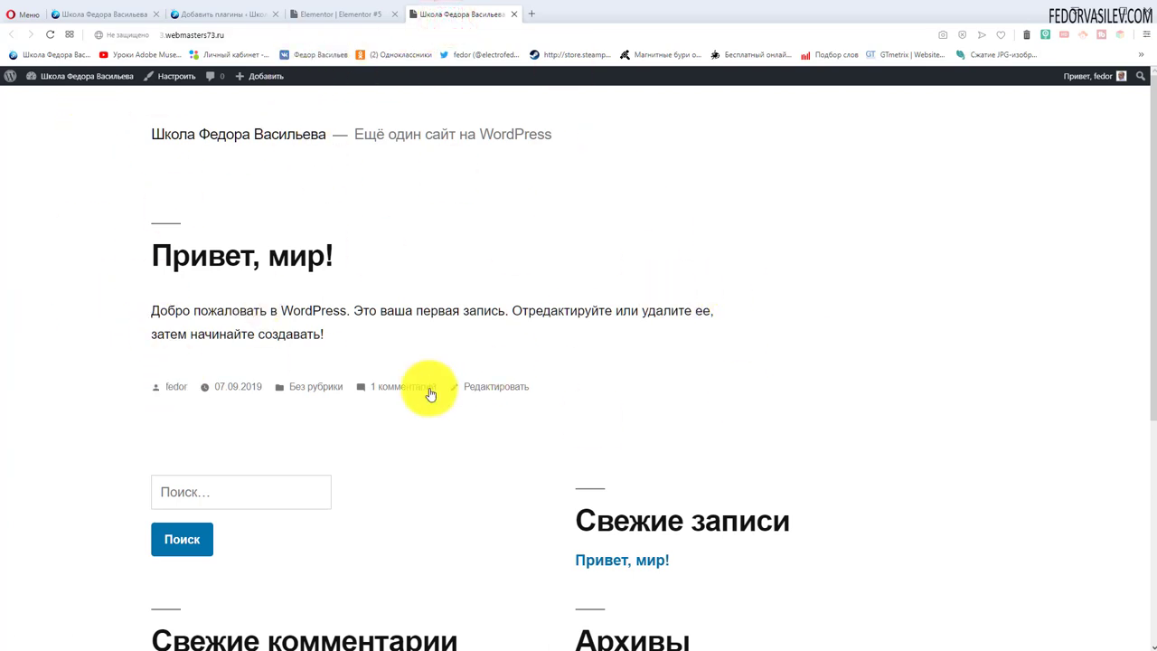
click(364, 15)
click(445, 17)
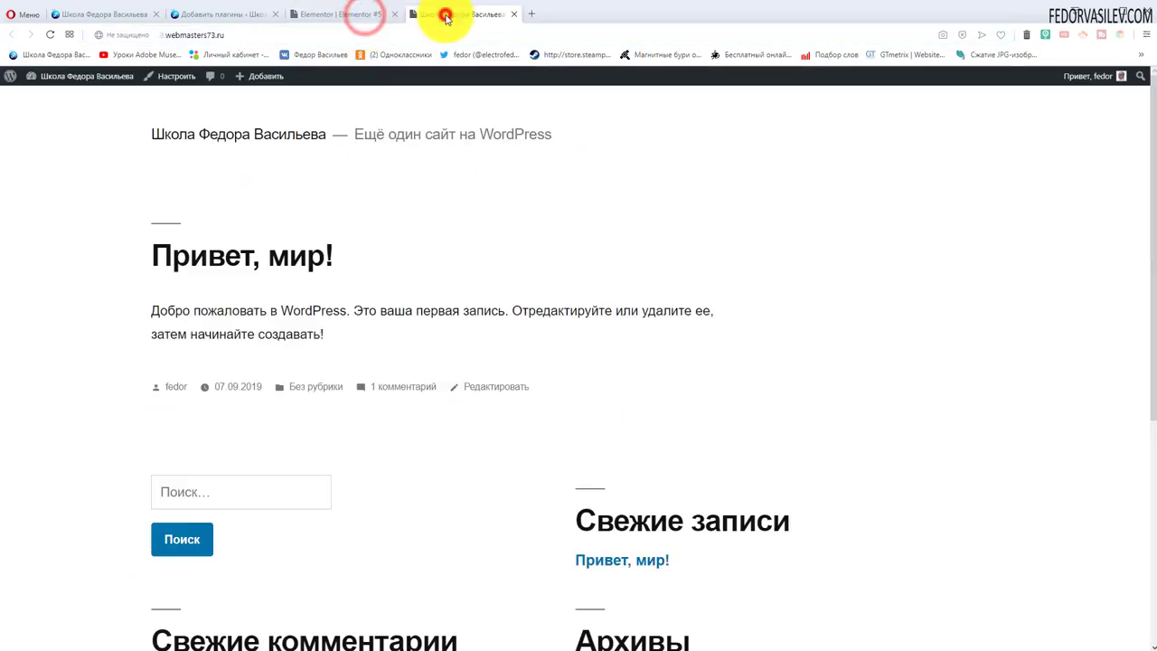
click(363, 16)
click(438, 16)
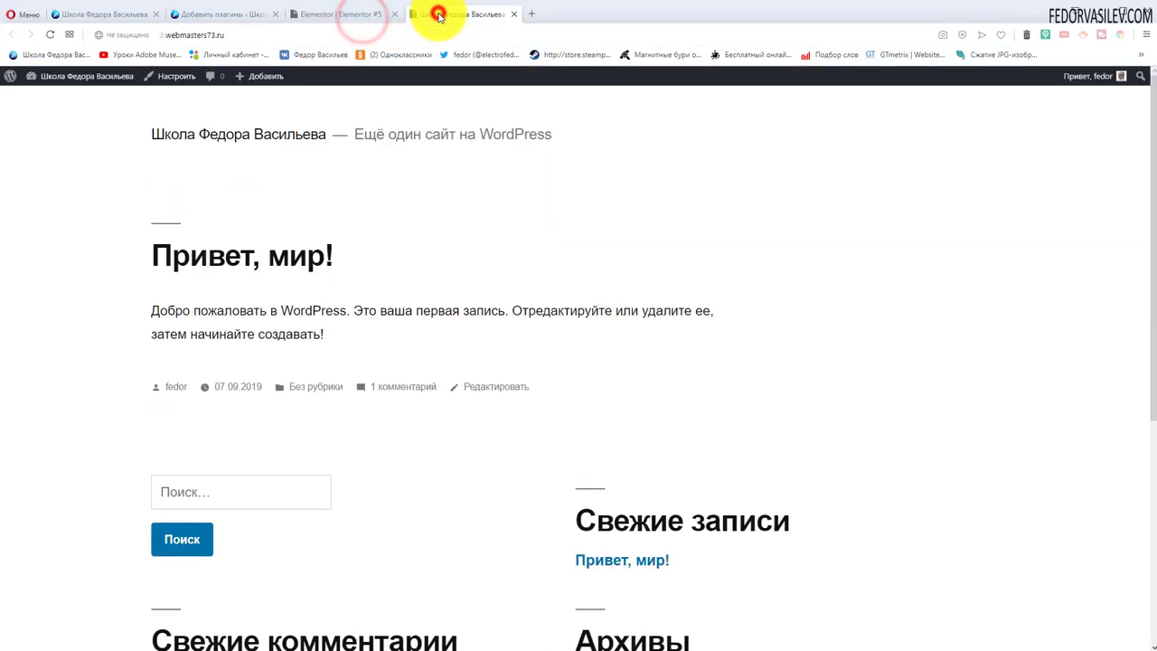
scroll(503, 154, down, 4)
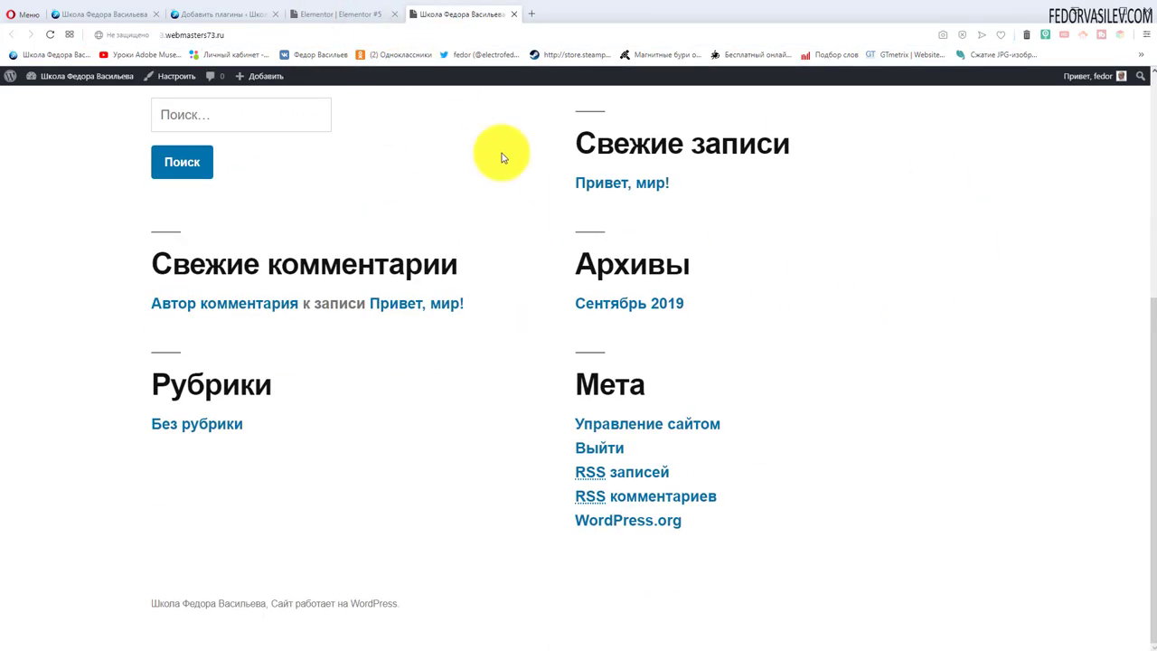
scroll(322, 89, up, 4)
In the new page's settings, set the page layout to "Холст Elementor" and publish the page
click(348, 16)
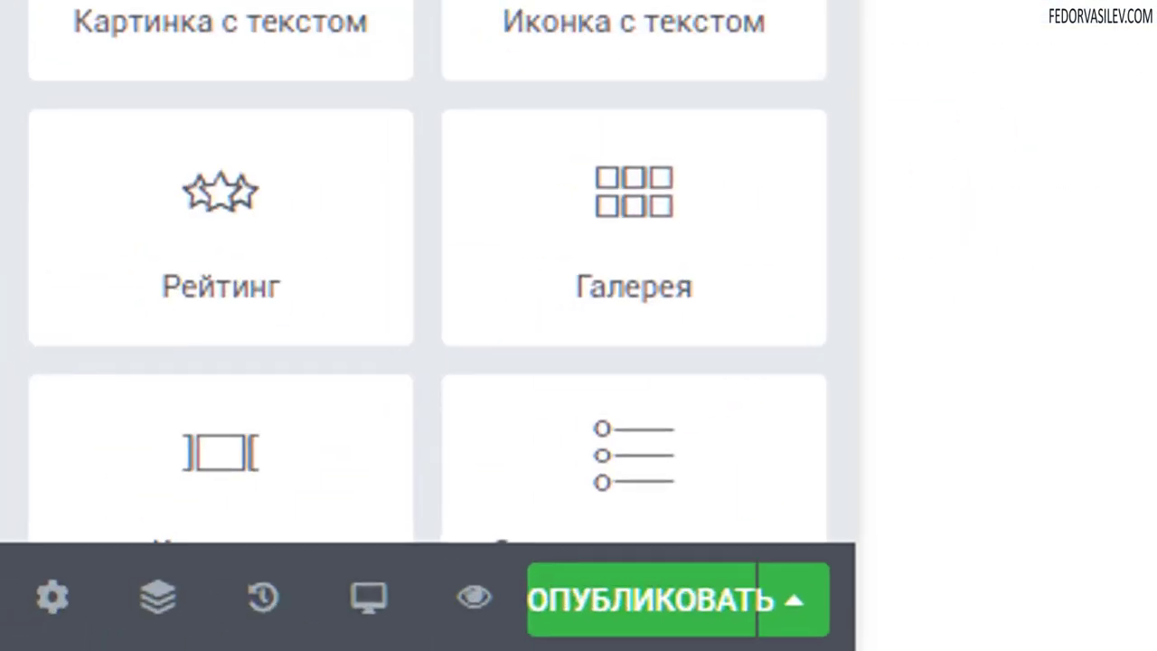
click(52, 600)
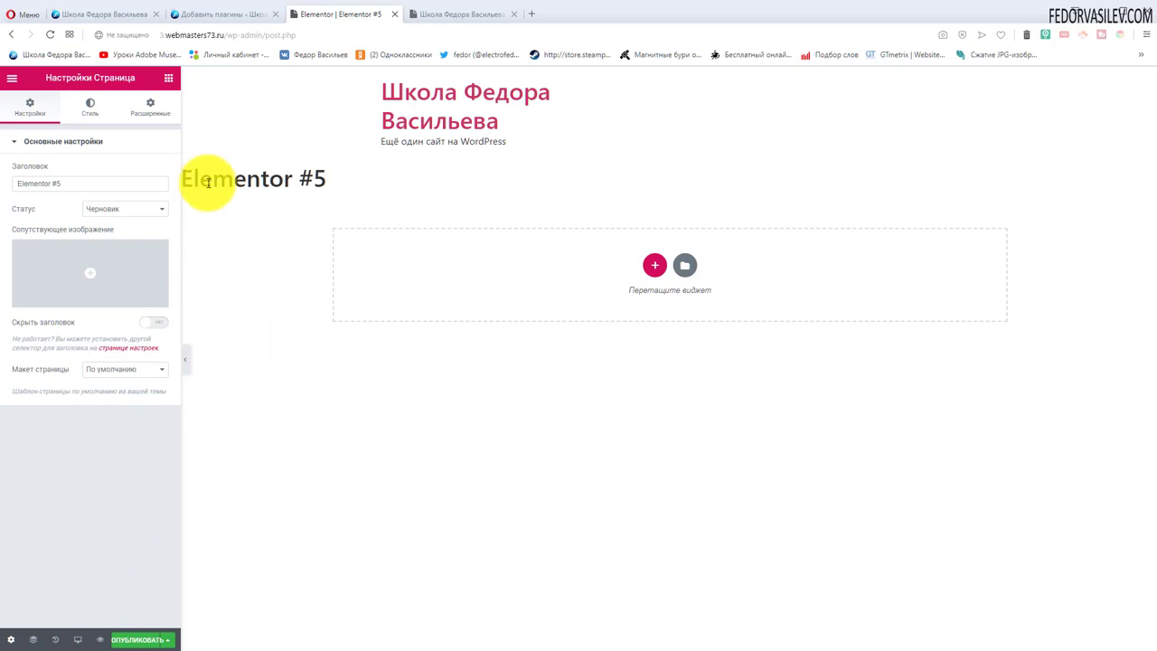
drag(64, 184, 3, 190)
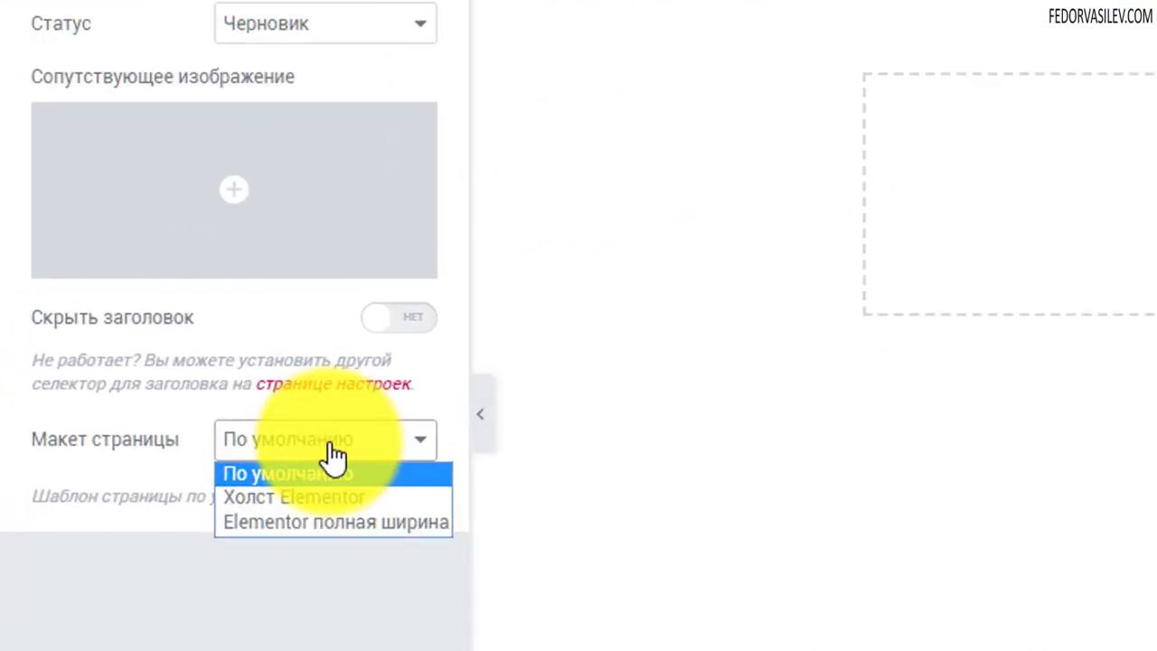
click(328, 496)
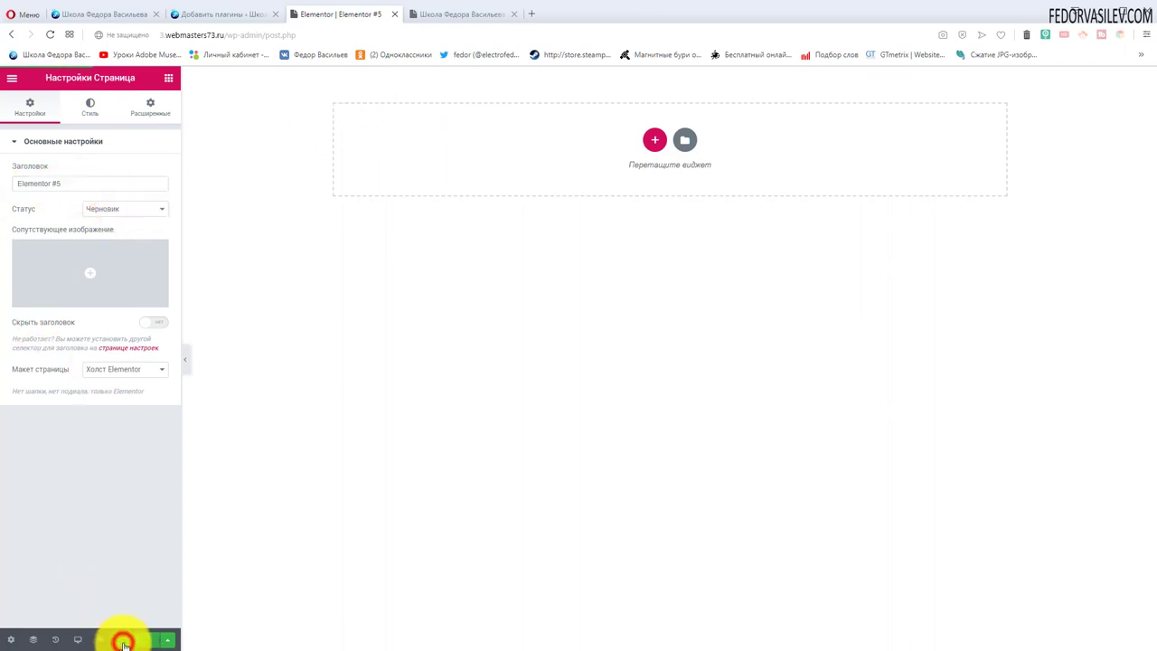
click(155, 640)
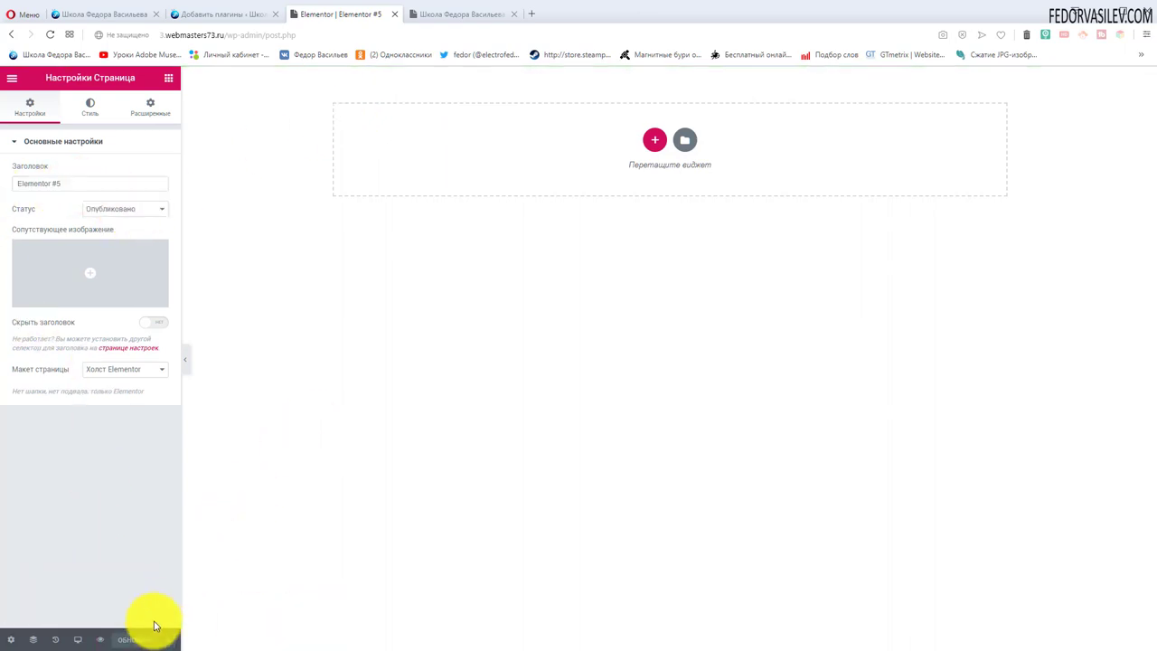
Preview the published page in its own tab, check the earlier front-page tab and close that earlier tab
click(100, 641)
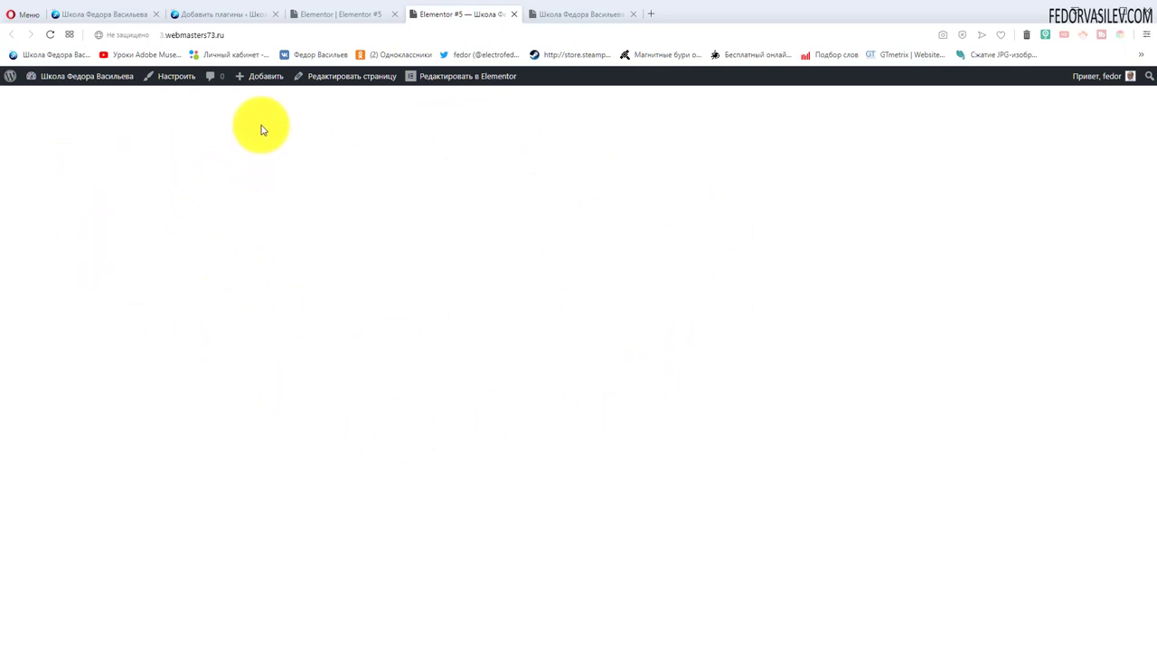
click(550, 18)
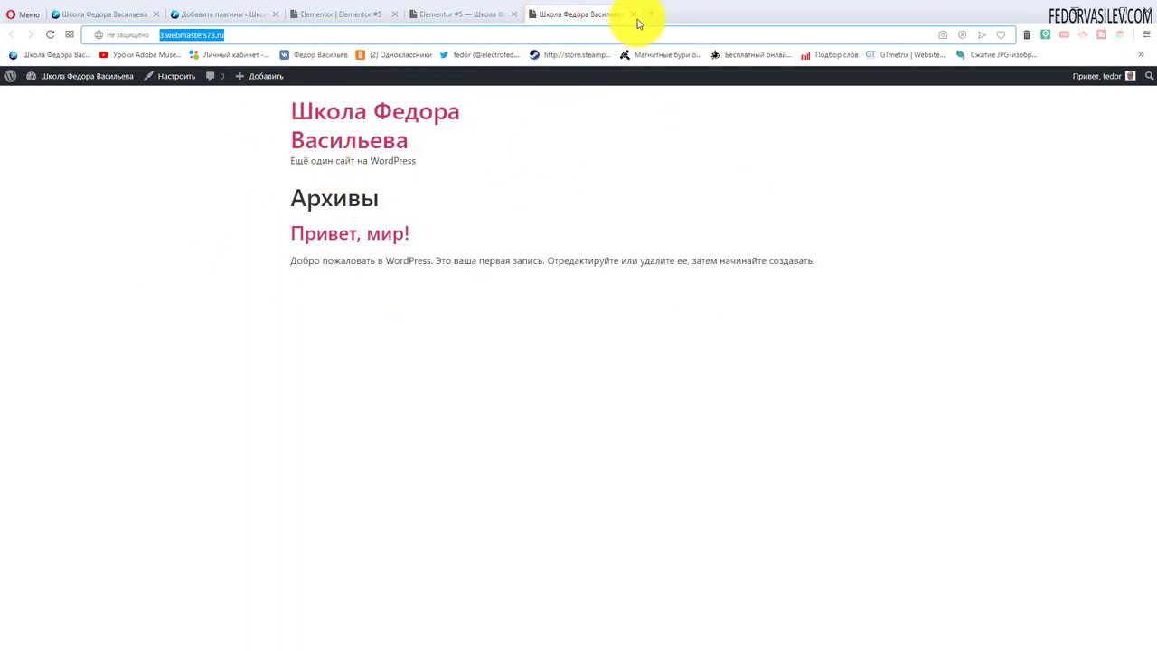
click(633, 15)
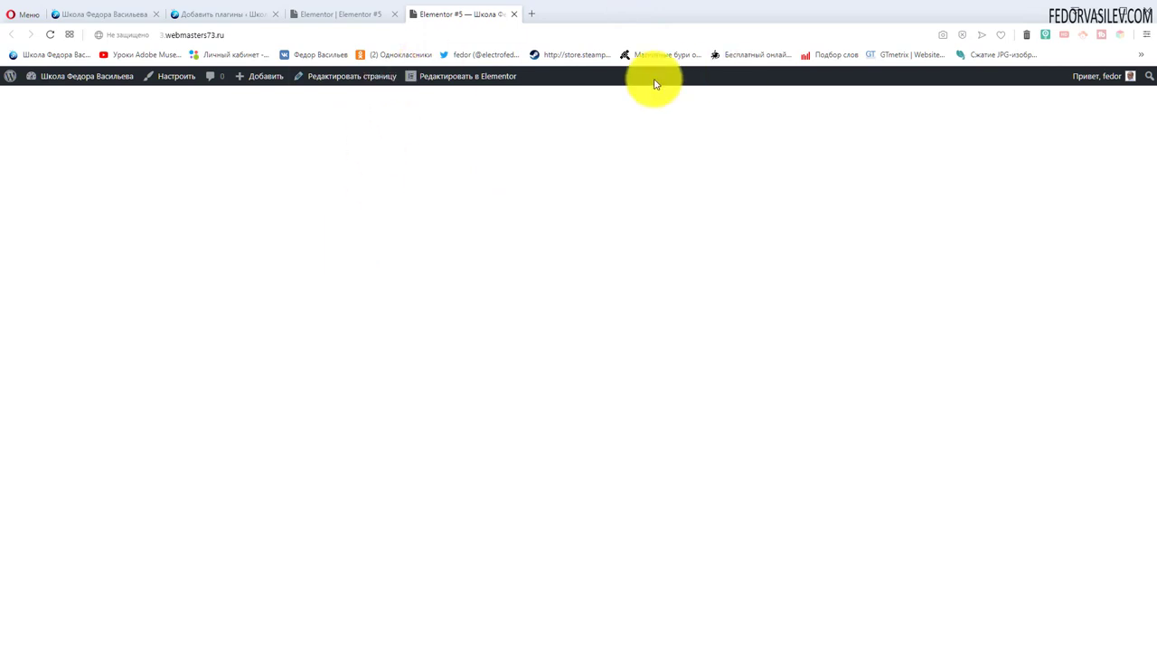